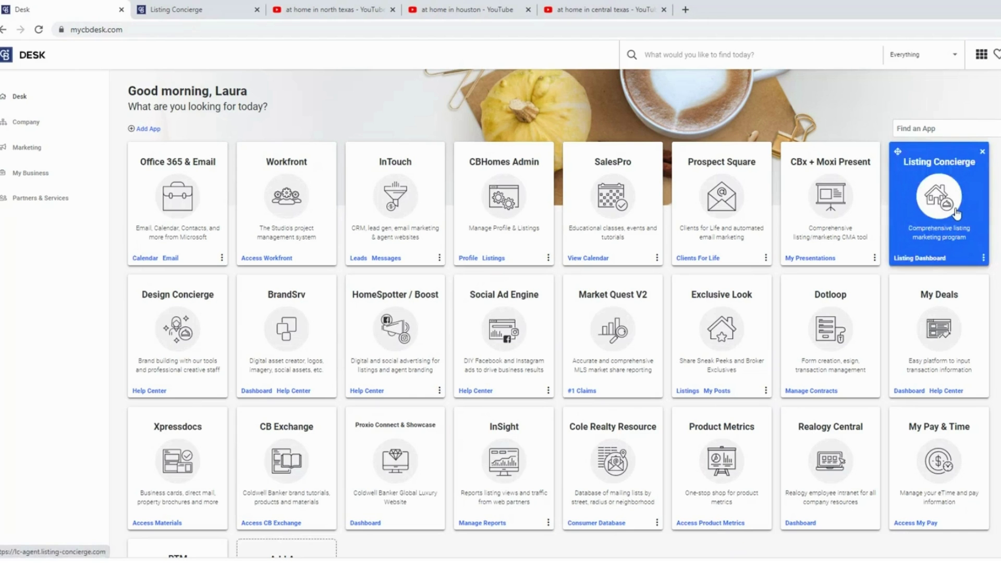
{"action": "left_click", "coordinate": [185, 11]}
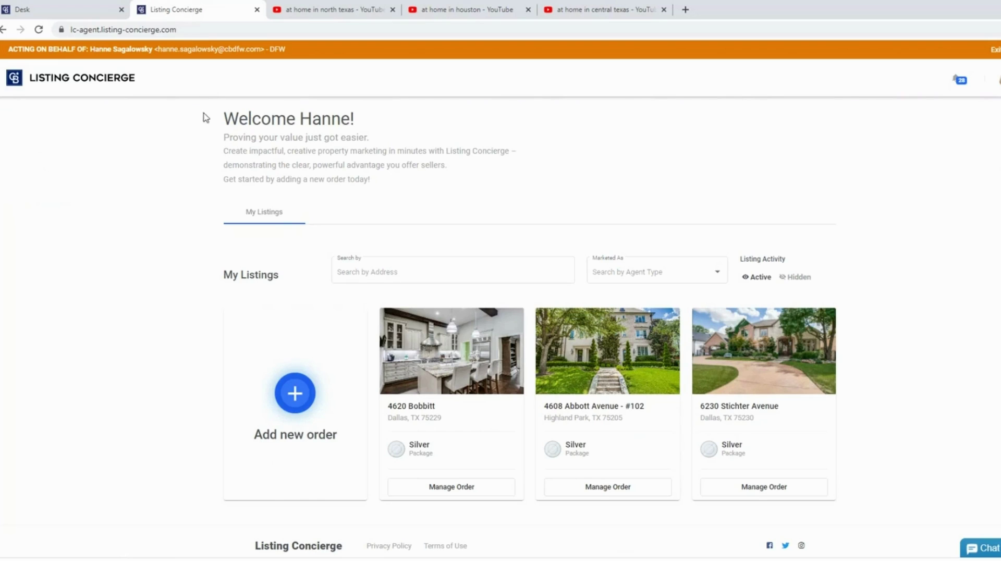
{"action": "left_click", "coordinate": [460, 490]}
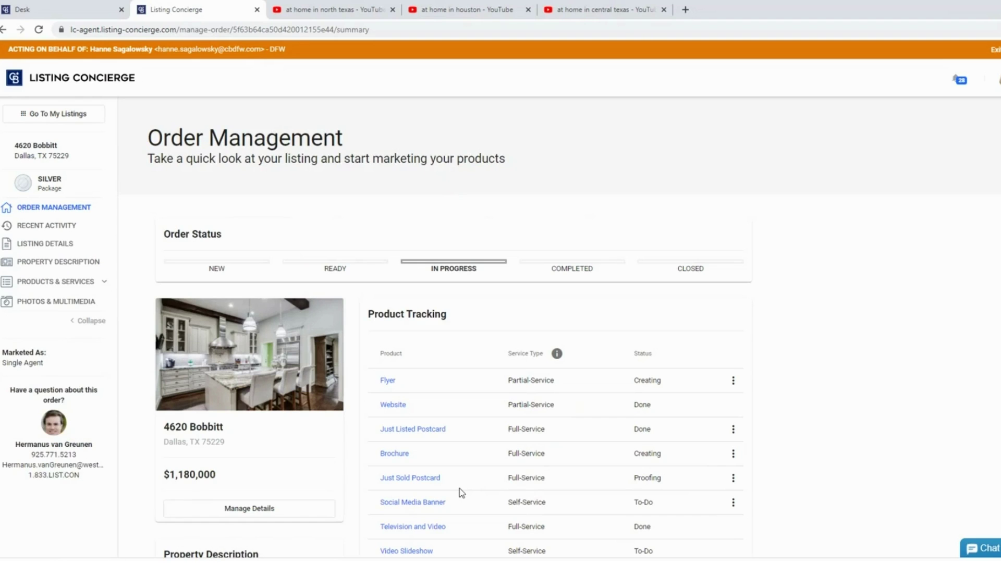
Download the Branded Television and Video MP4 from the 4620 Bobbitt Products & Services.
{"action": "left_click", "coordinate": [40, 282]}
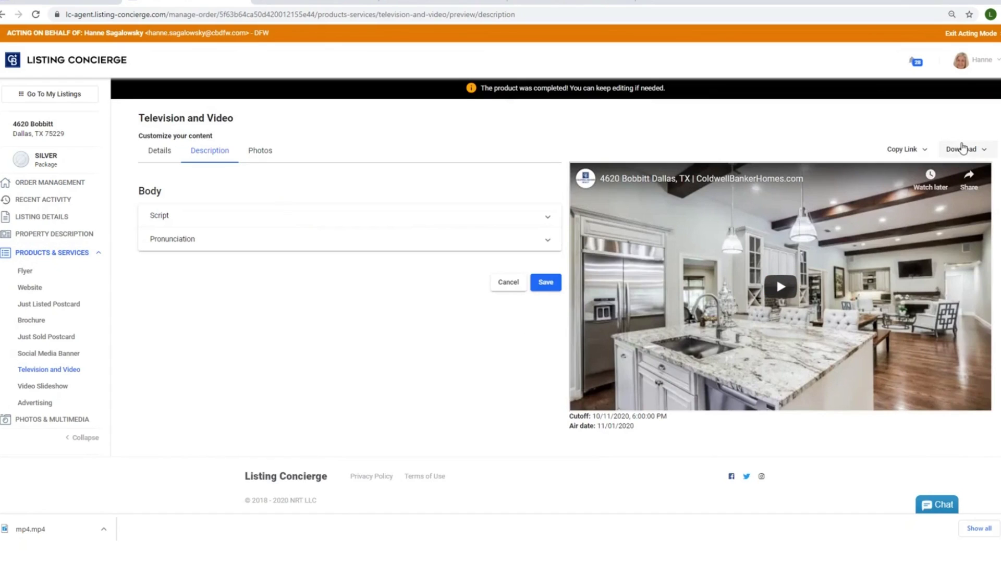
{"action": "left_click", "coordinate": [963, 149]}
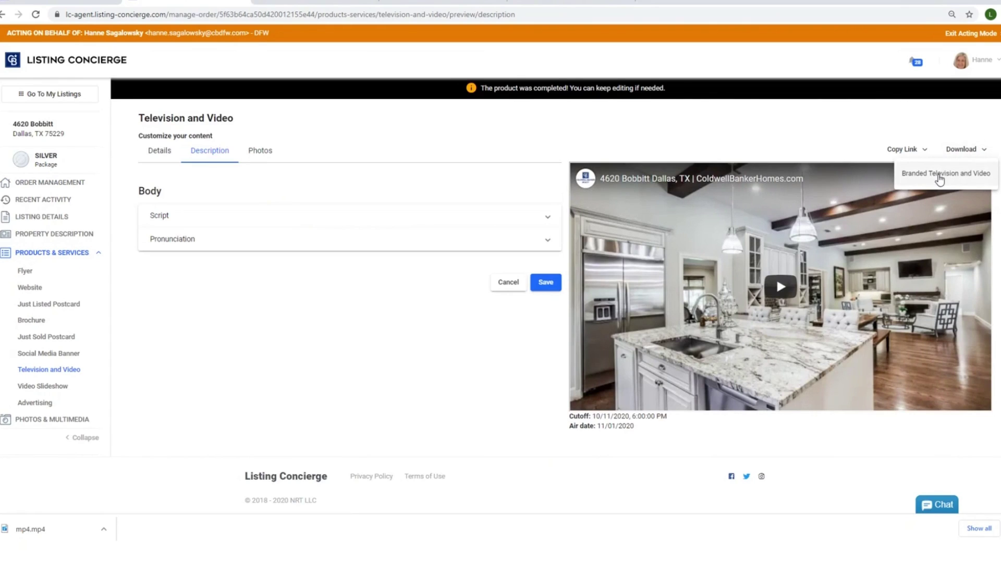
{"action": "left_click", "coordinate": [940, 177]}
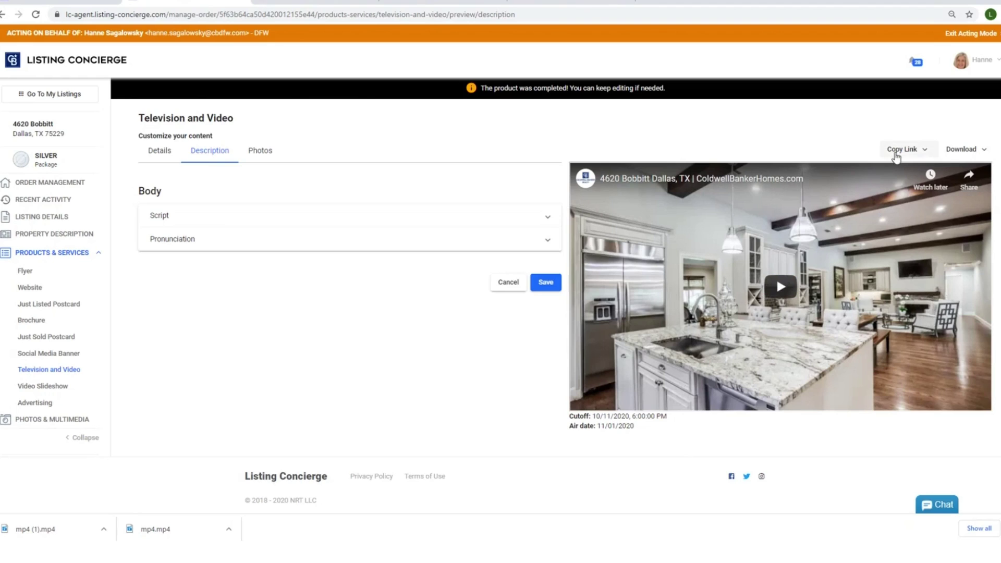
{"action": "left_click", "coordinate": [910, 156]}
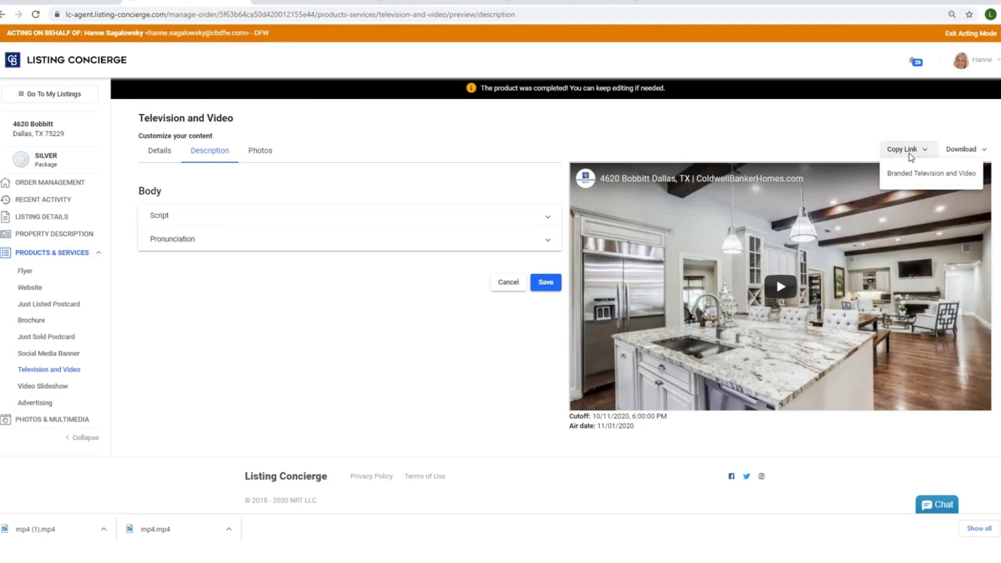
{"action": "left_click", "coordinate": [914, 175]}
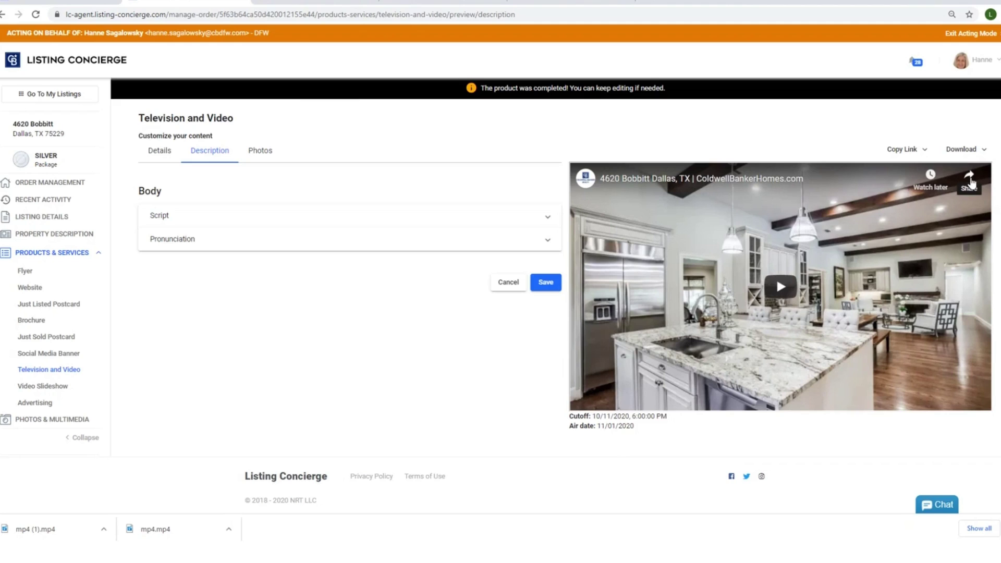
Copy the embedded video's YouTube URL, then go to the 'at home in north texas' results.
{"action": "left_click", "coordinate": [970, 181]}
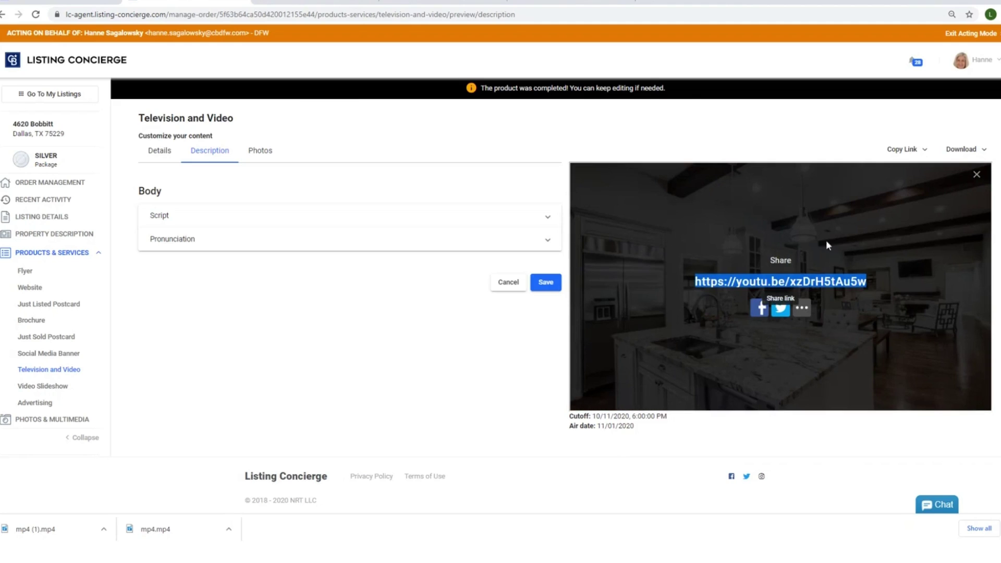
{"action": "right_click", "coordinate": [784, 264]}
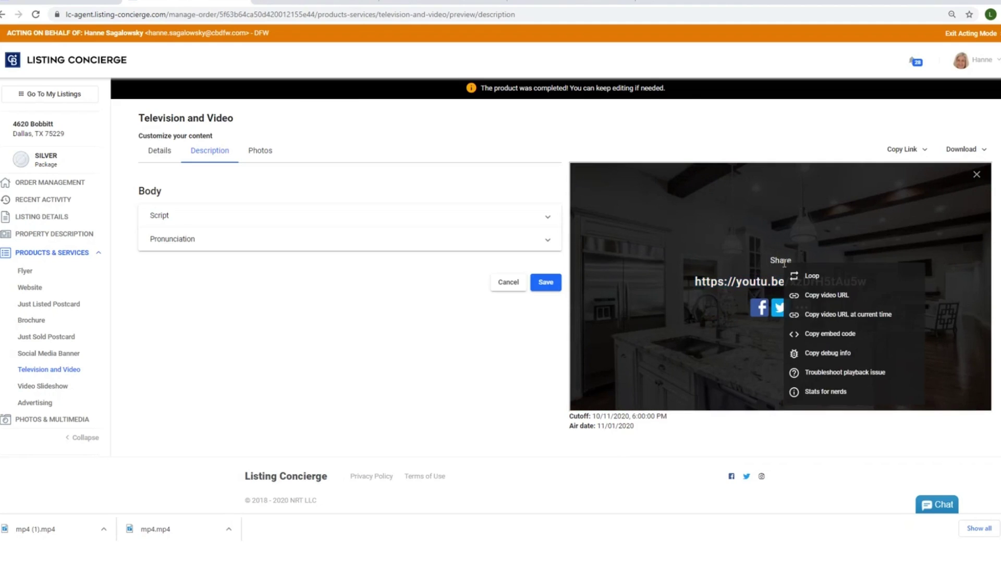
{"action": "left_click", "coordinate": [826, 296]}
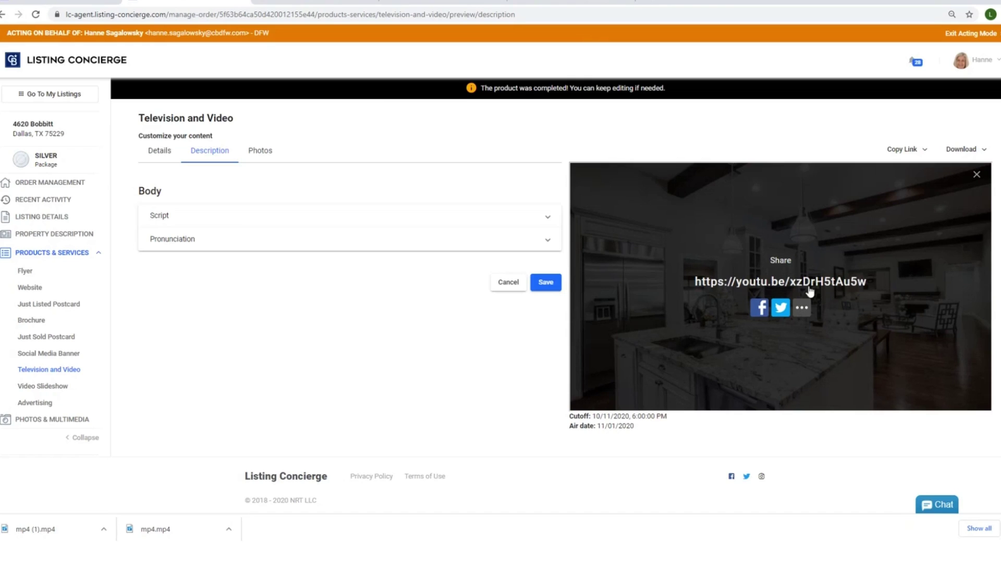
{"action": "right_click", "coordinate": [789, 265]}
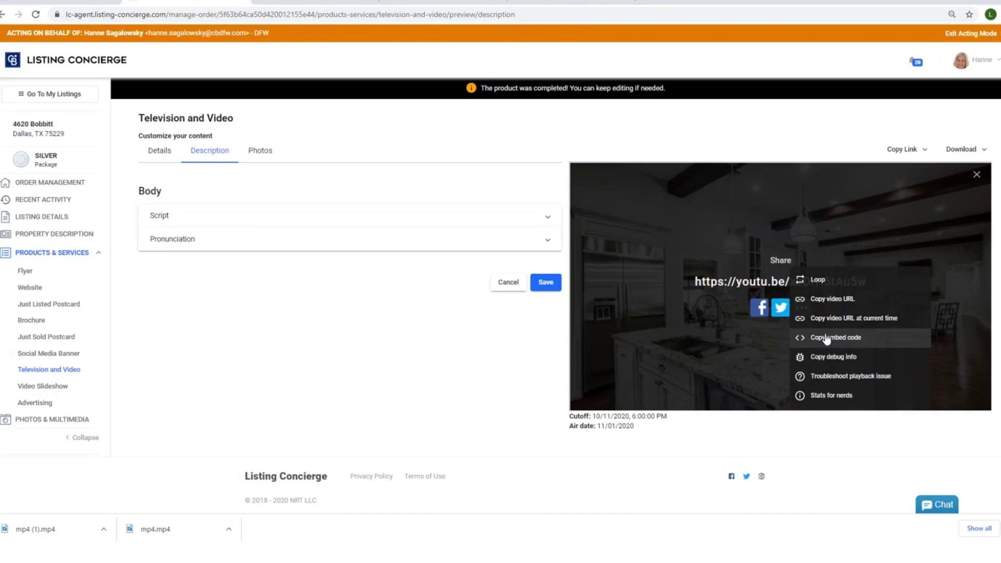
{"action": "left_click", "coordinate": [333, 8]}
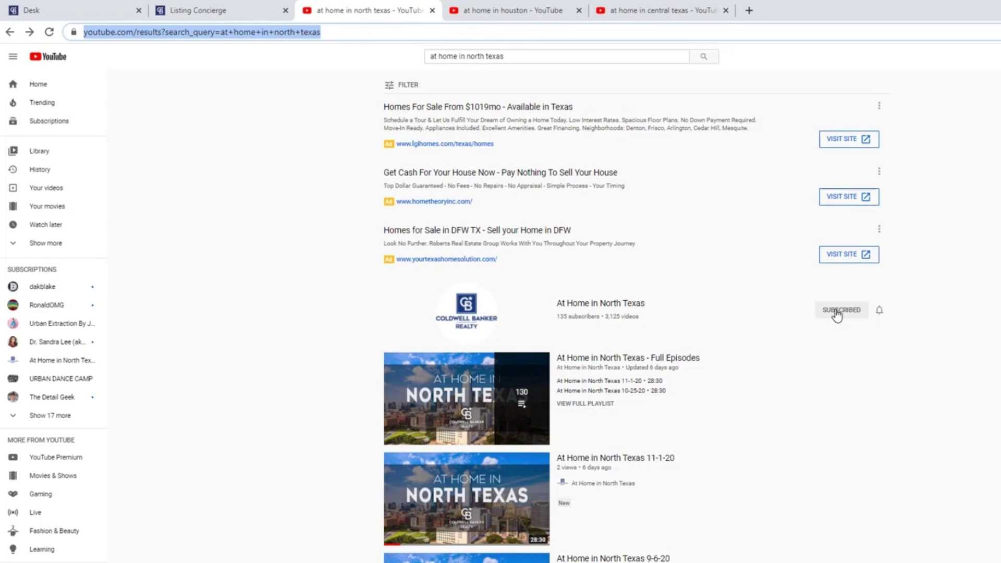
Open the At Home in North Texas channel's Videos list.
{"action": "left_click", "coordinate": [506, 316]}
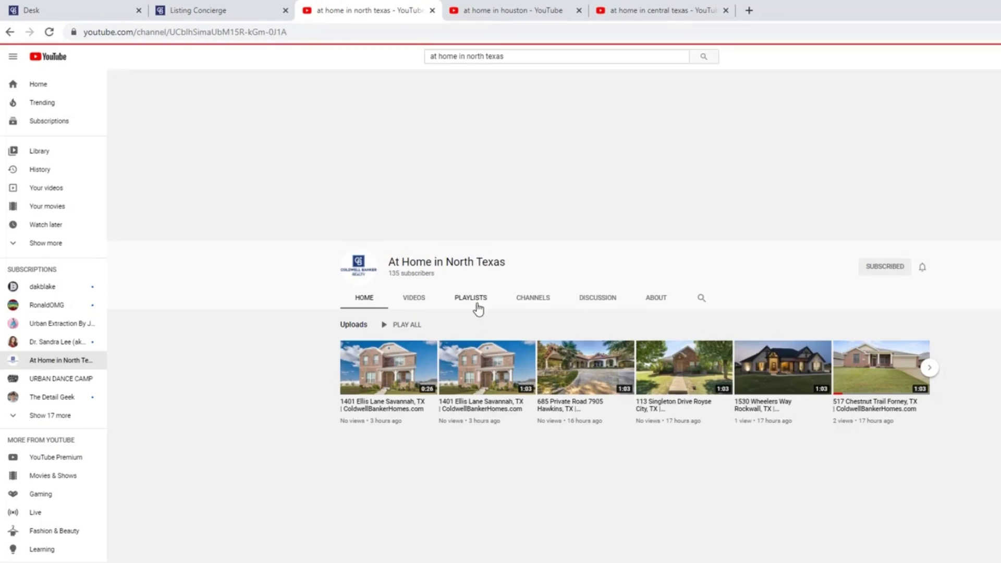
{"action": "left_click", "coordinate": [415, 304]}
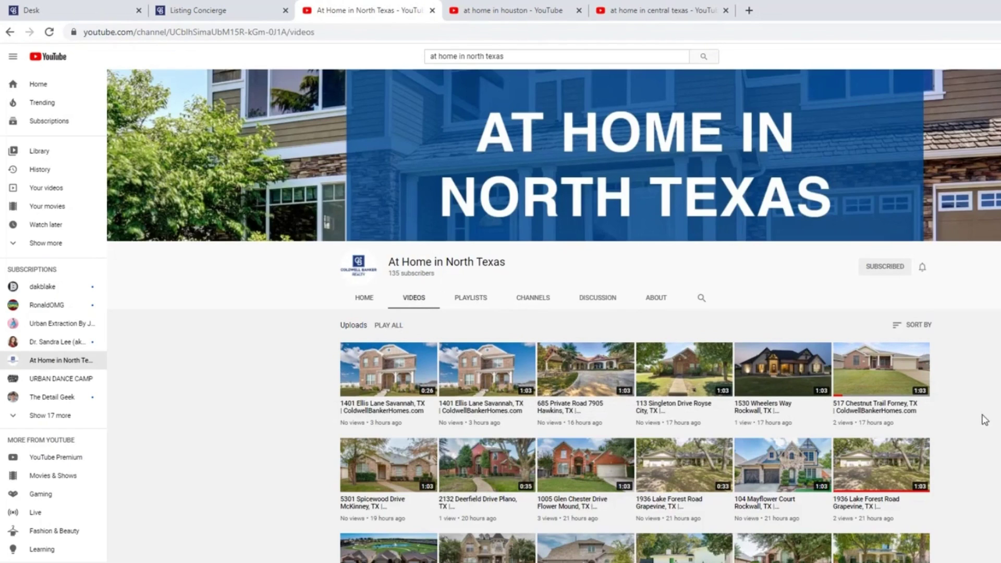
{"action": "scroll", "coordinate": [984, 420], "scroll_direction": "down", "scroll_amount": 2}
{"action": "scroll", "coordinate": [635, 365], "scroll_direction": "down", "scroll_amount": 3}
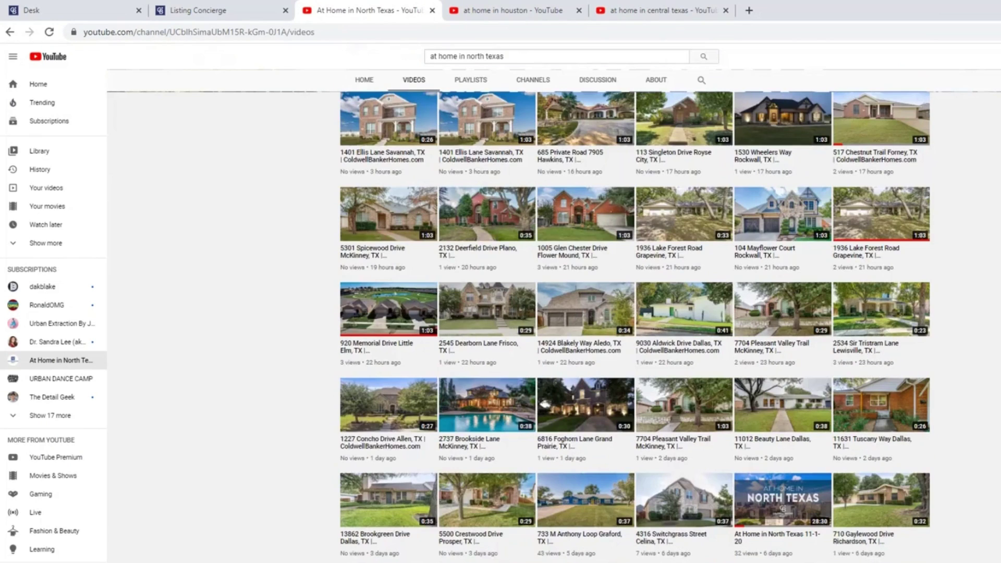
{"action": "scroll", "coordinate": [634, 327], "scroll_direction": "up", "scroll_amount": 5}
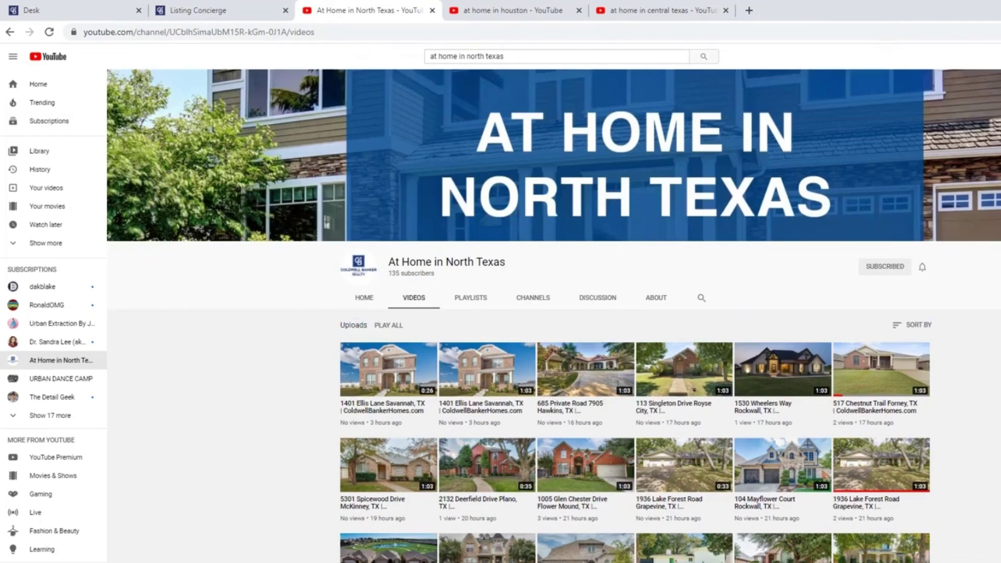
Search the channel's videos for 1530.
{"action": "left_click", "coordinate": [701, 300]}
{"action": "type", "text": "1530"}
{"action": "key", "text": "Return"}
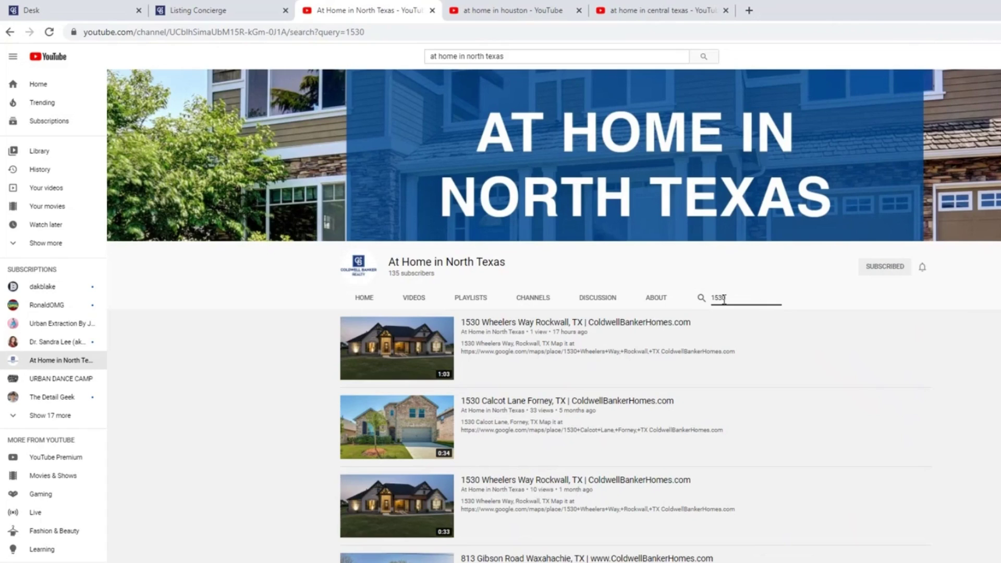
{"action": "mouse_move", "coordinate": [395, 348]}
{"action": "right_click", "coordinate": [396, 368]}
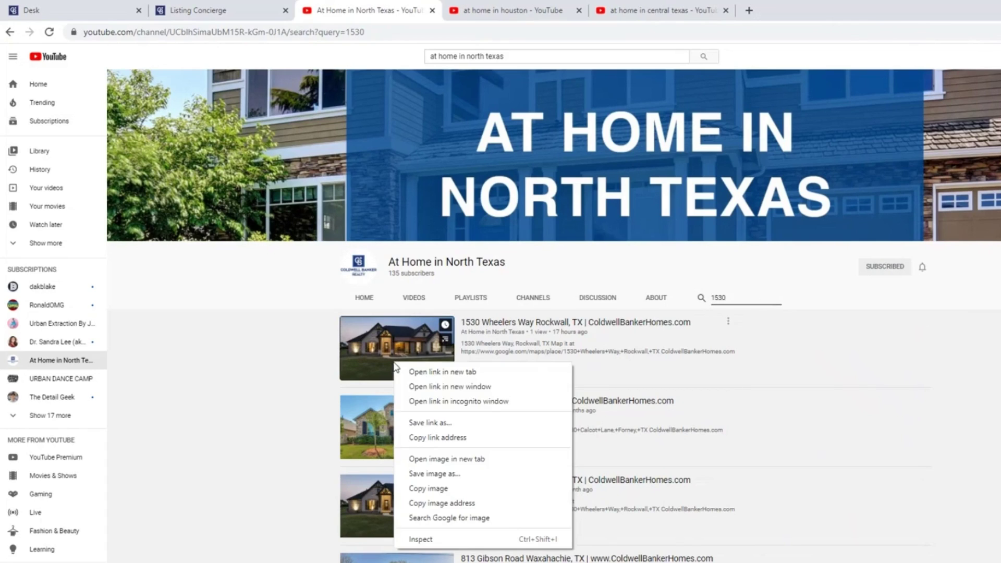
{"action": "left_click", "coordinate": [448, 438]}
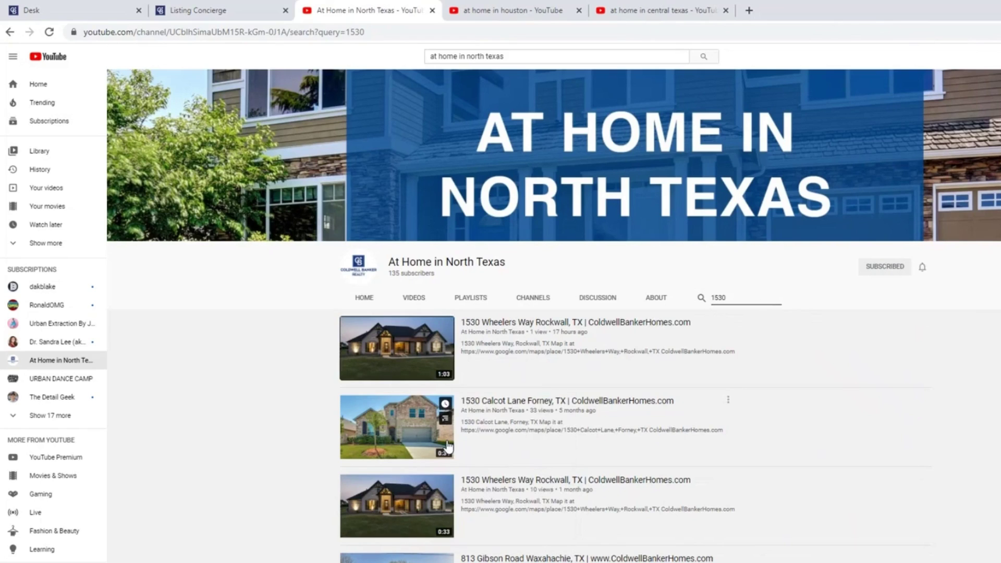
{"action": "left_click", "coordinate": [407, 350]}
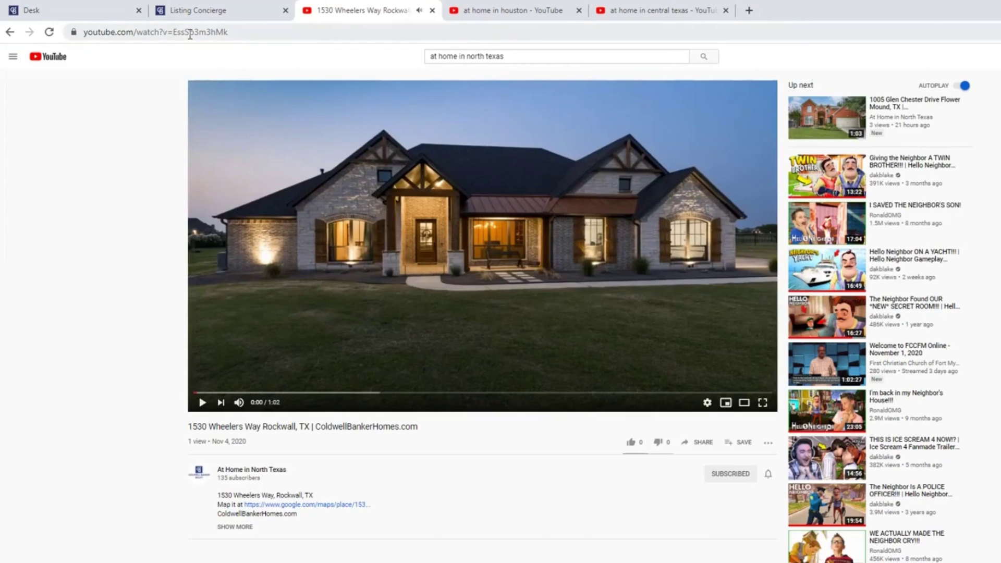
{"action": "right_click", "coordinate": [189, 34]}
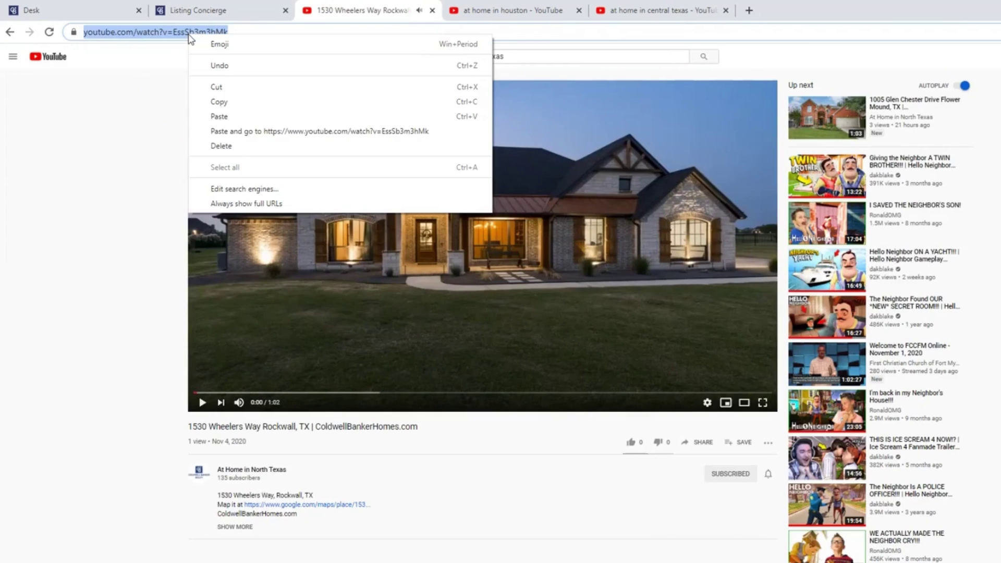